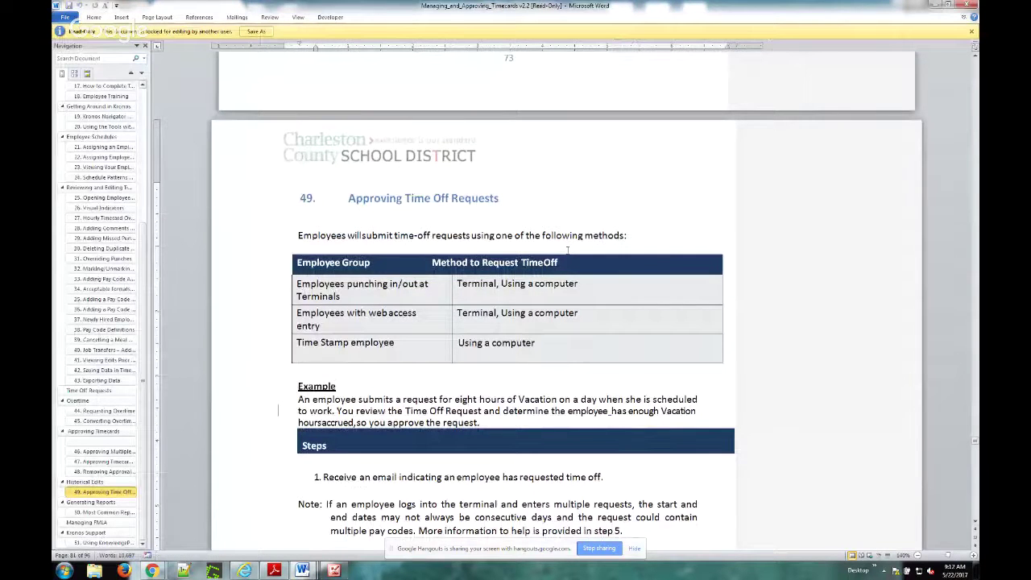
- Read through the manual's Approving Time Off Requests section and minimize the Word documents to bring up Kronos
scroll(568, 249, down, 5)
scroll(495, 318, down, 11)
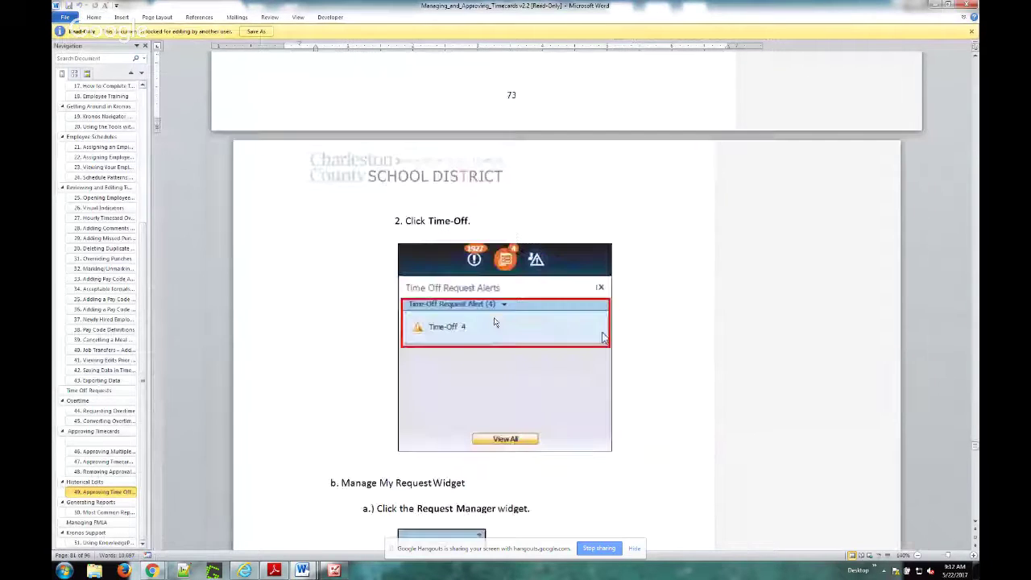
scroll(494, 326, up, 4)
scroll(493, 325, up, 7)
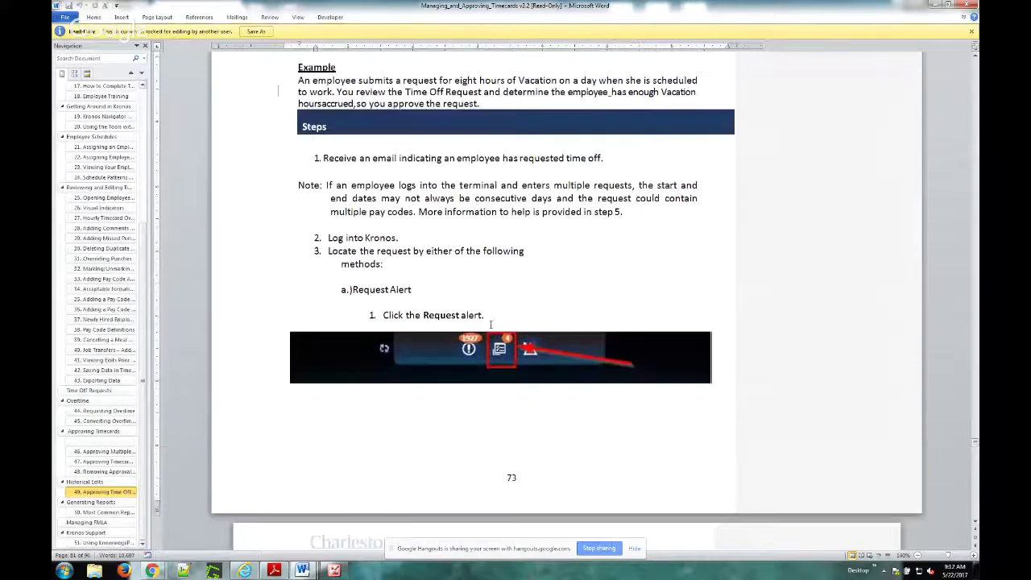
click(935, 5)
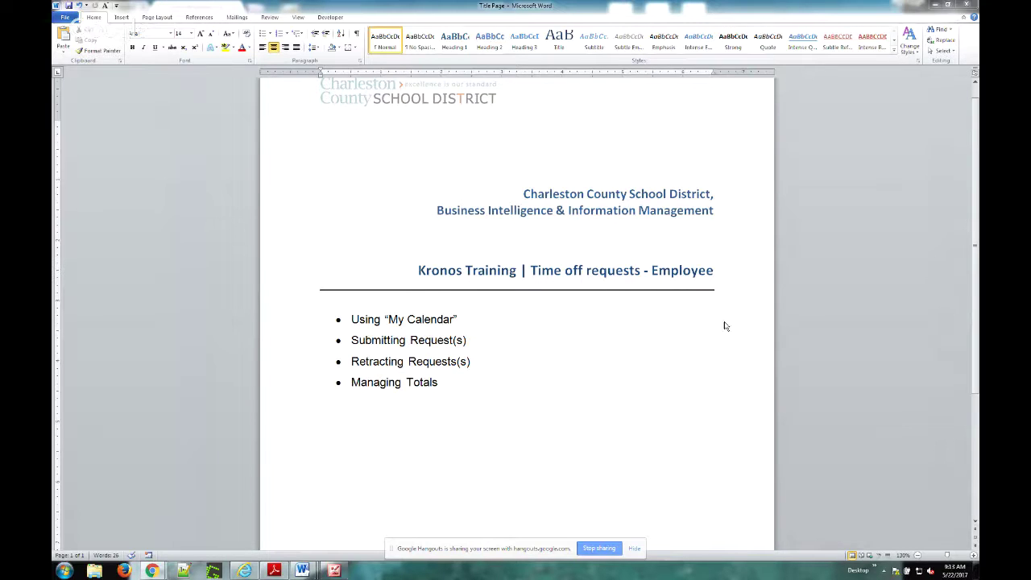
click(936, 5)
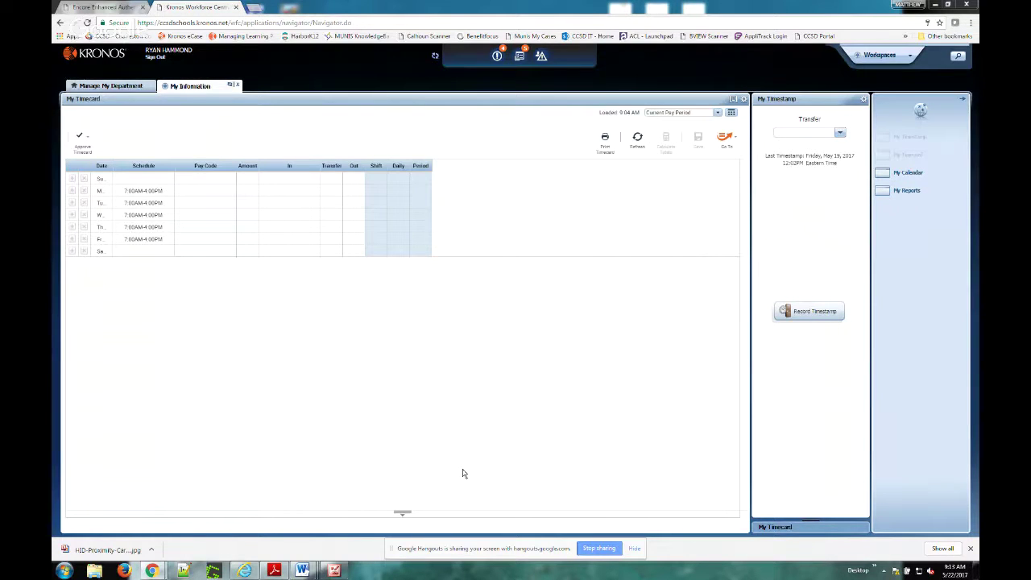
- Expand the lower pane of My Timecard and display the accrual balances
click(403, 512)
drag(329, 375, 341, 307)
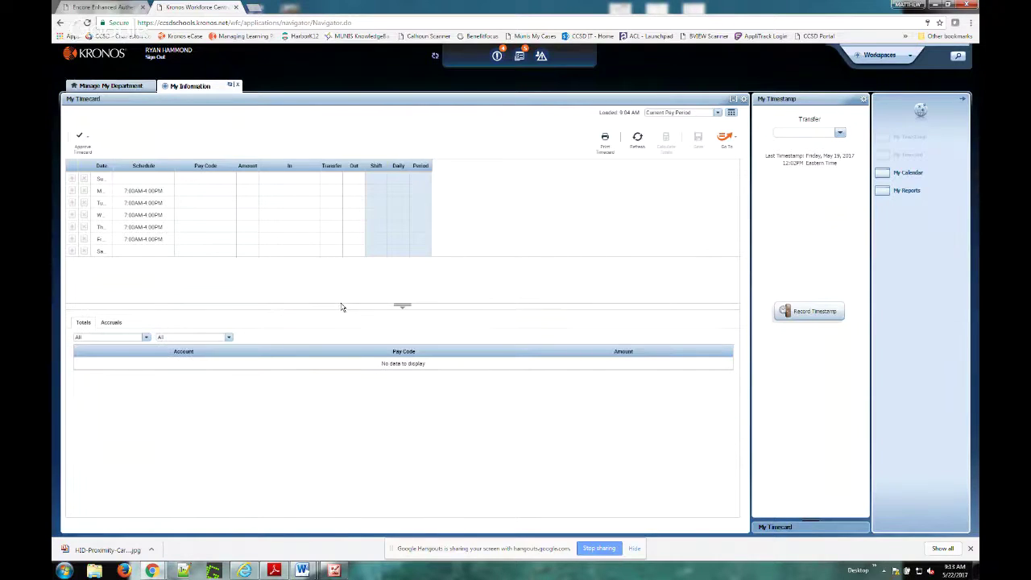
click(114, 87)
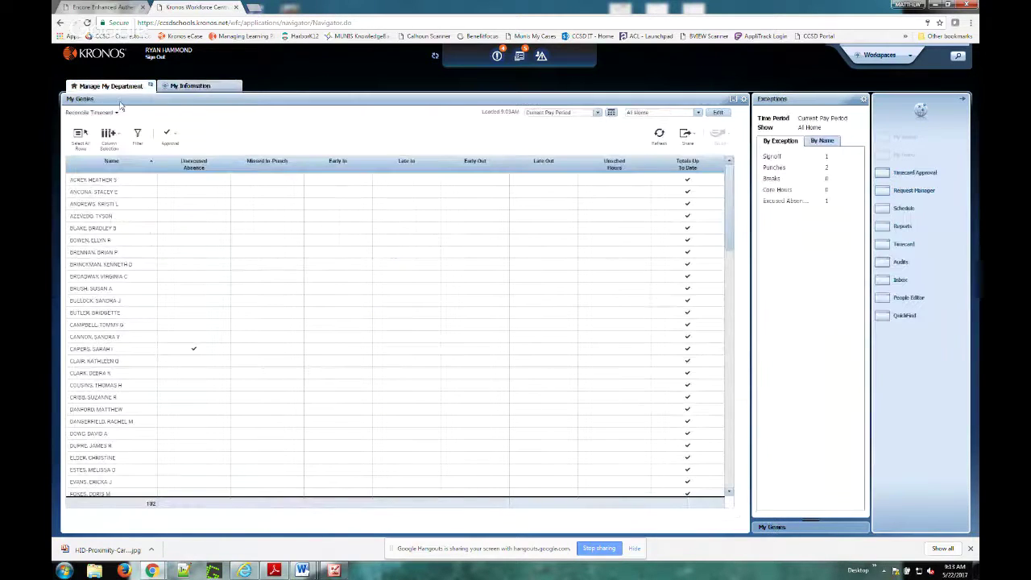
click(192, 88)
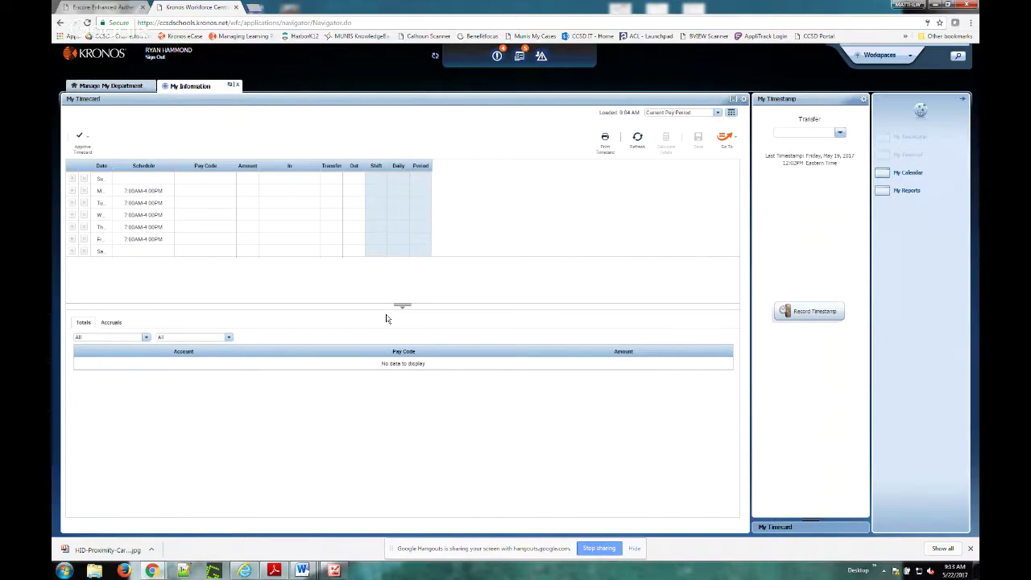
click(113, 323)
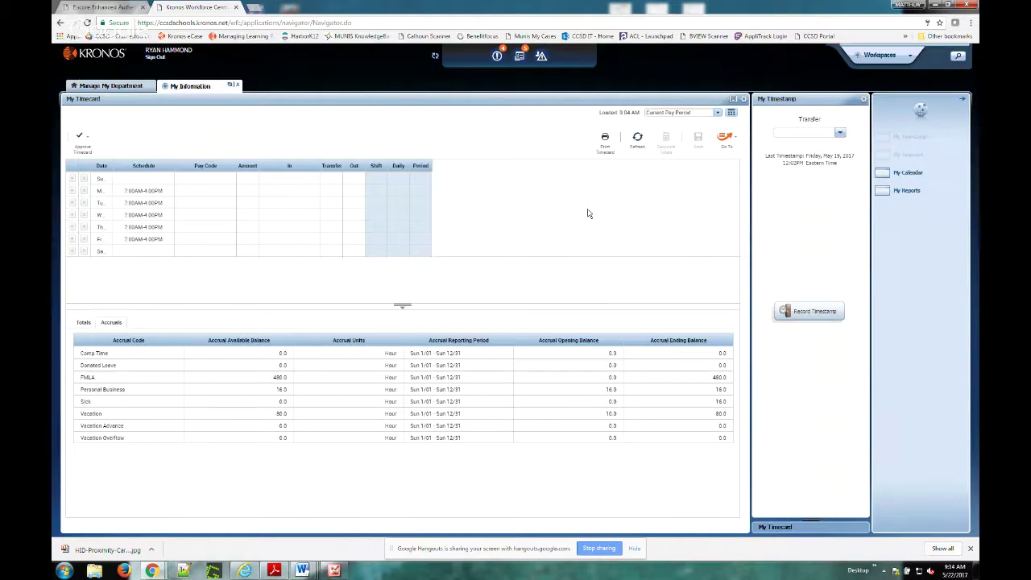
- Open My Calendar and set its time period to Previous Pay Period
click(905, 174)
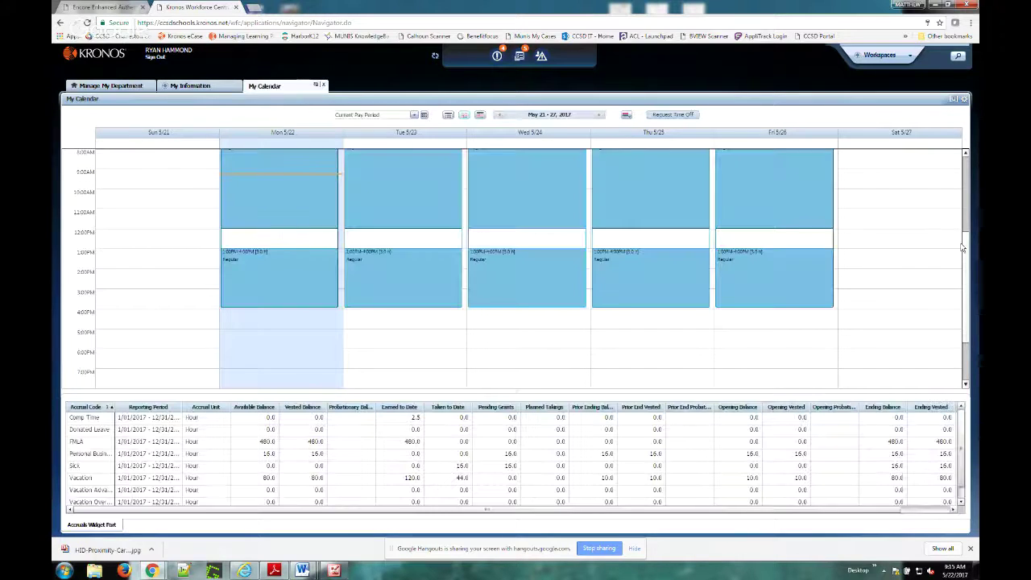
scroll(964, 242, up, 5)
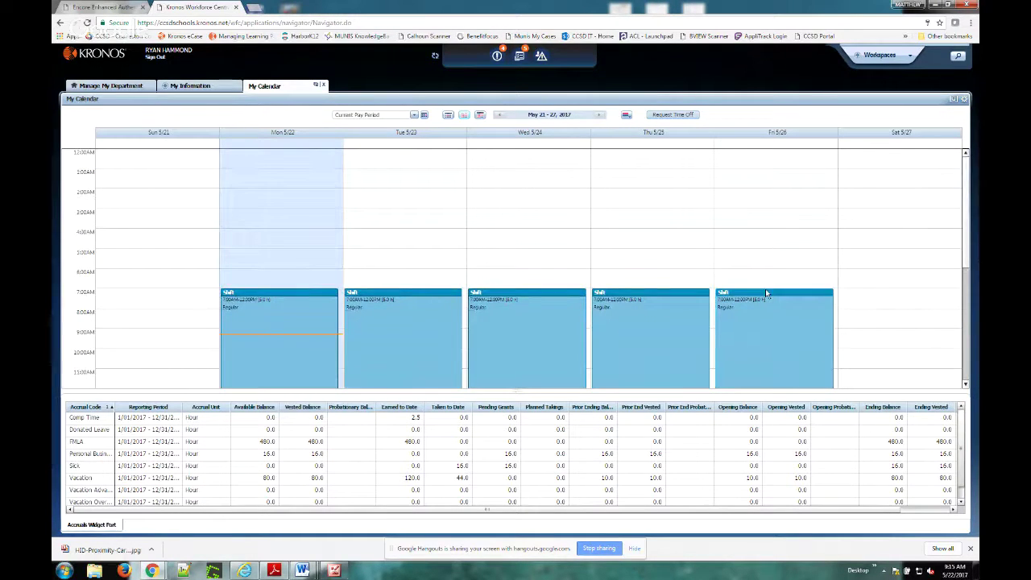
mouse_move(766, 292)
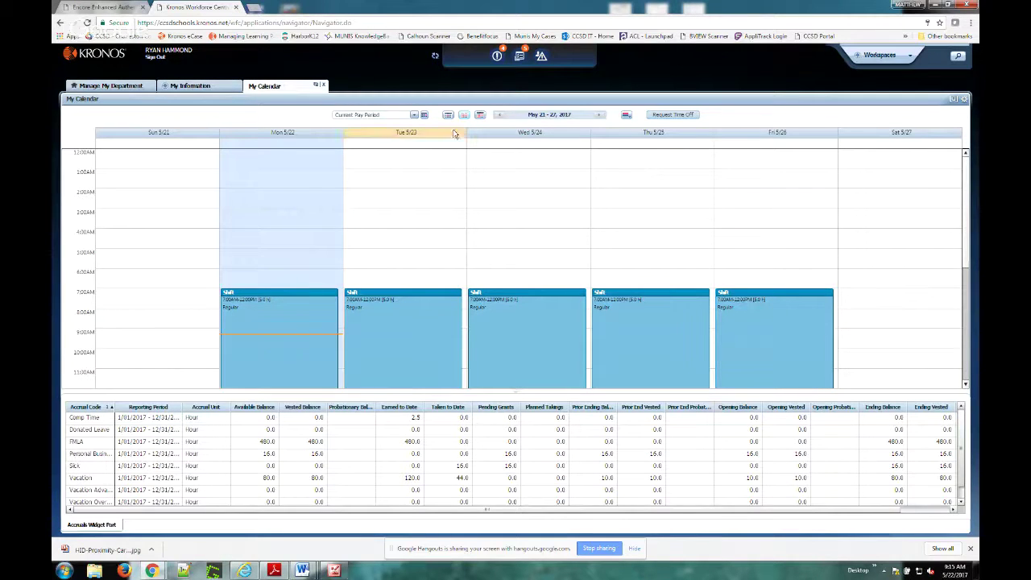
click(414, 115)
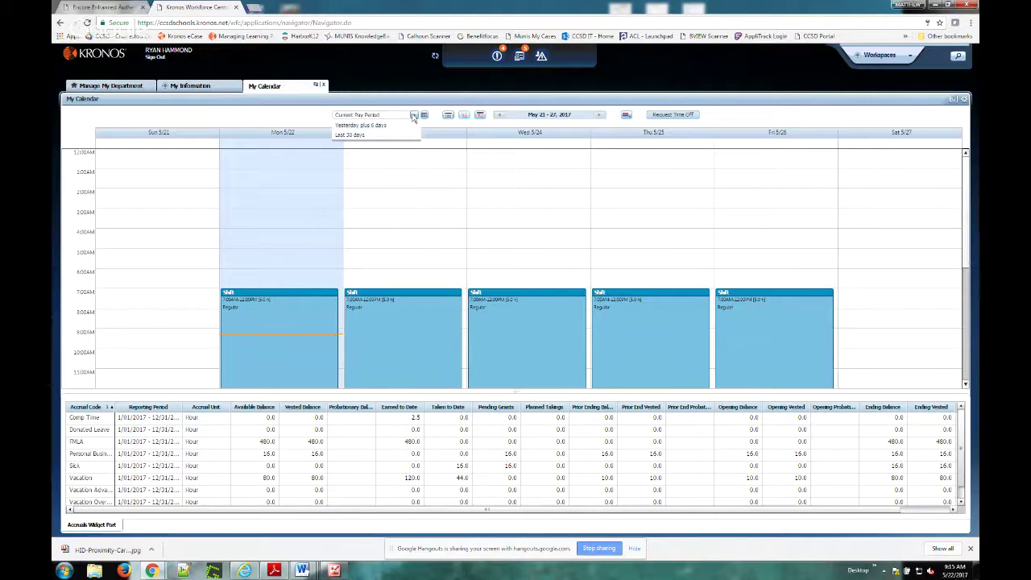
click(414, 115)
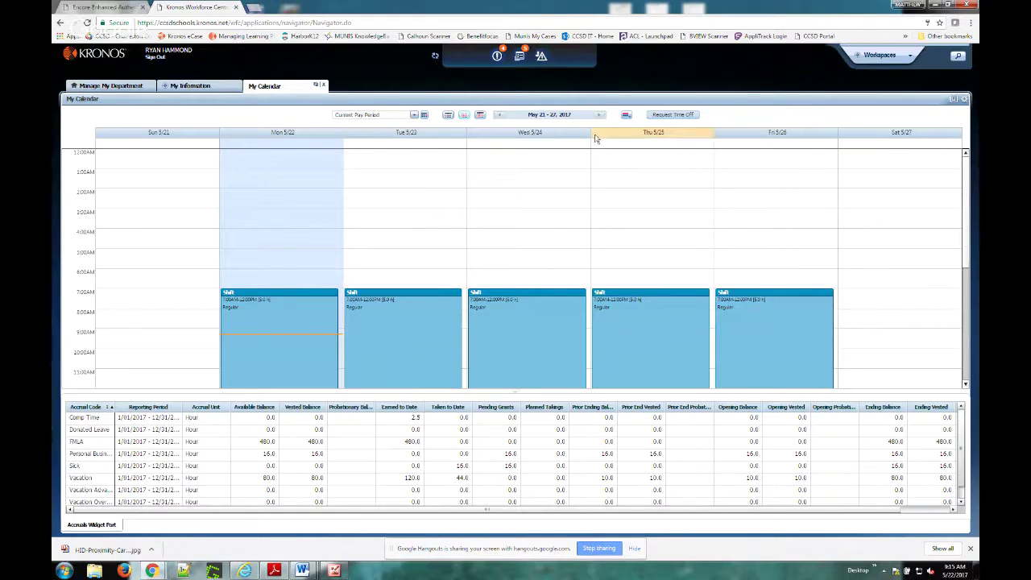
click(414, 115)
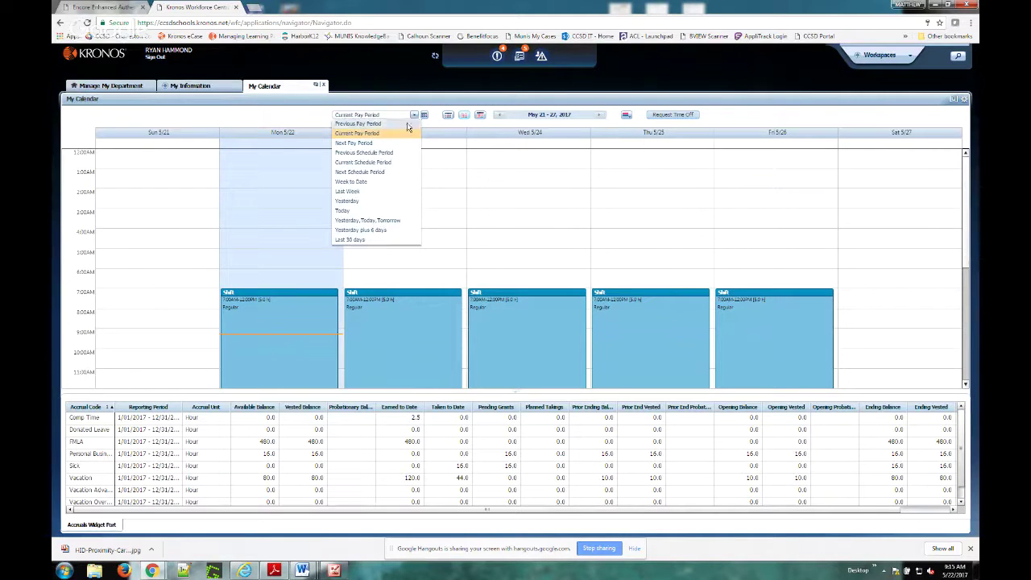
click(408, 125)
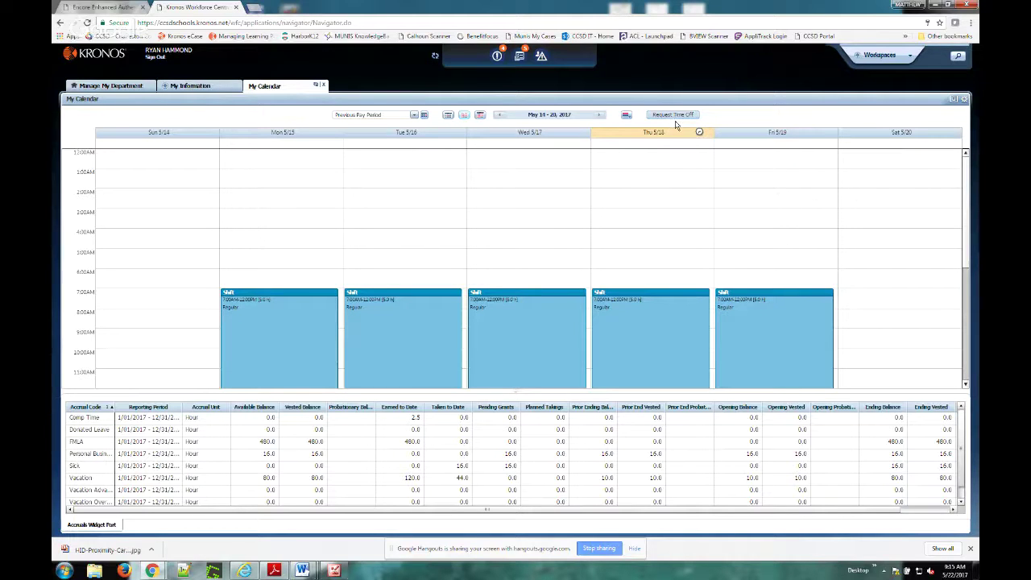
- Create a time-off request of type Personal Business with start and end date 5/17/2017
click(675, 119)
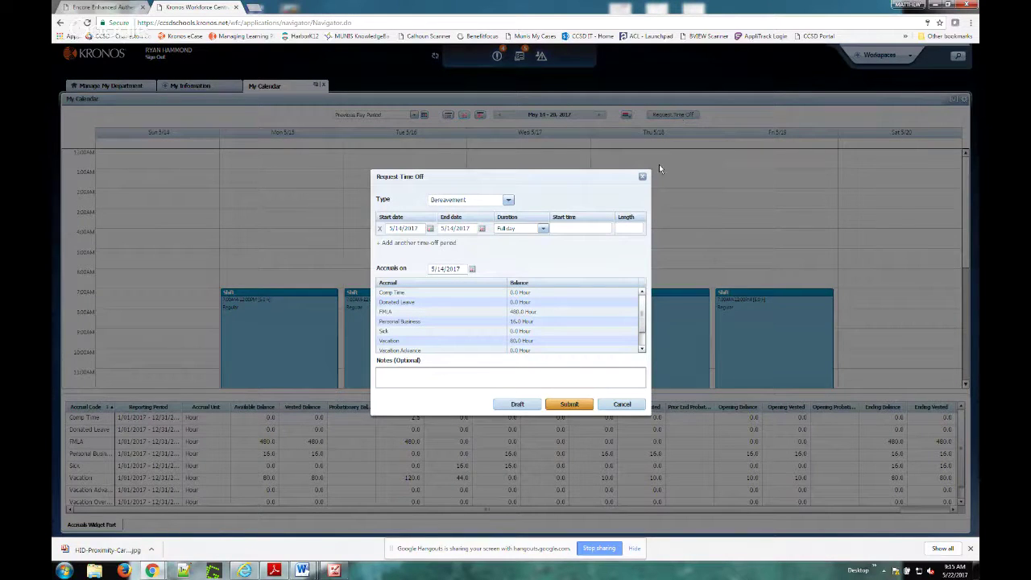
click(509, 200)
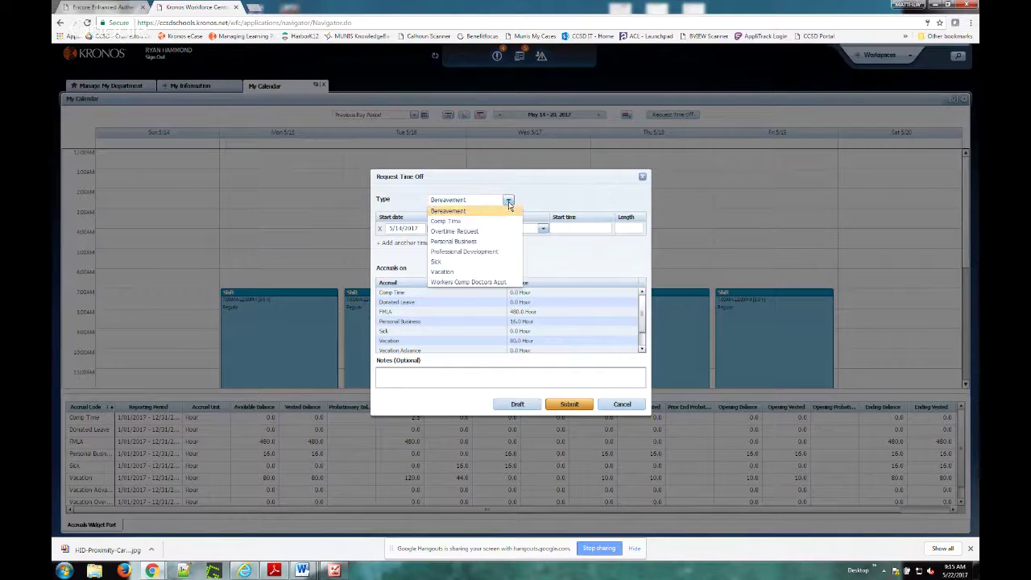
click(491, 245)
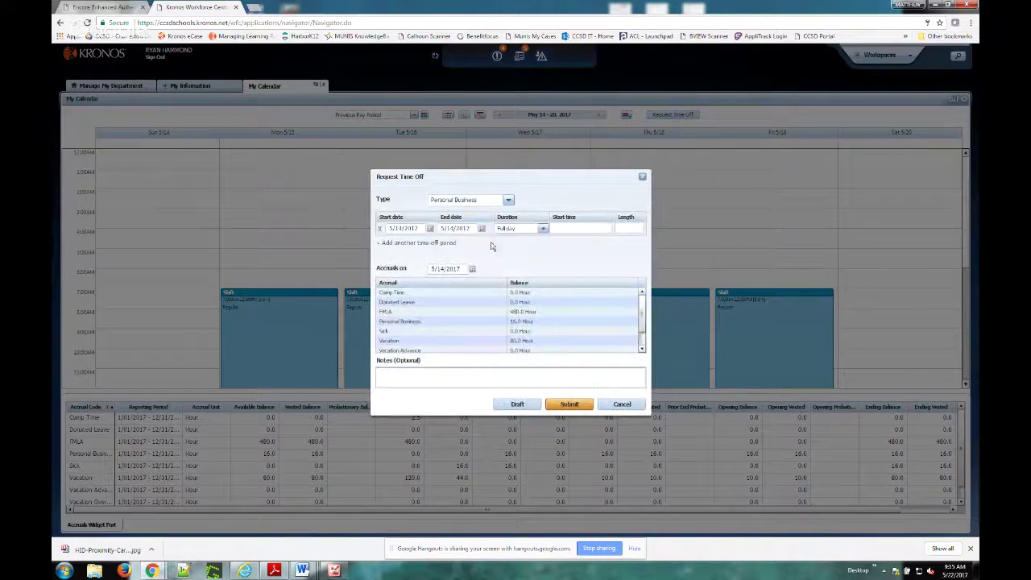
click(430, 230)
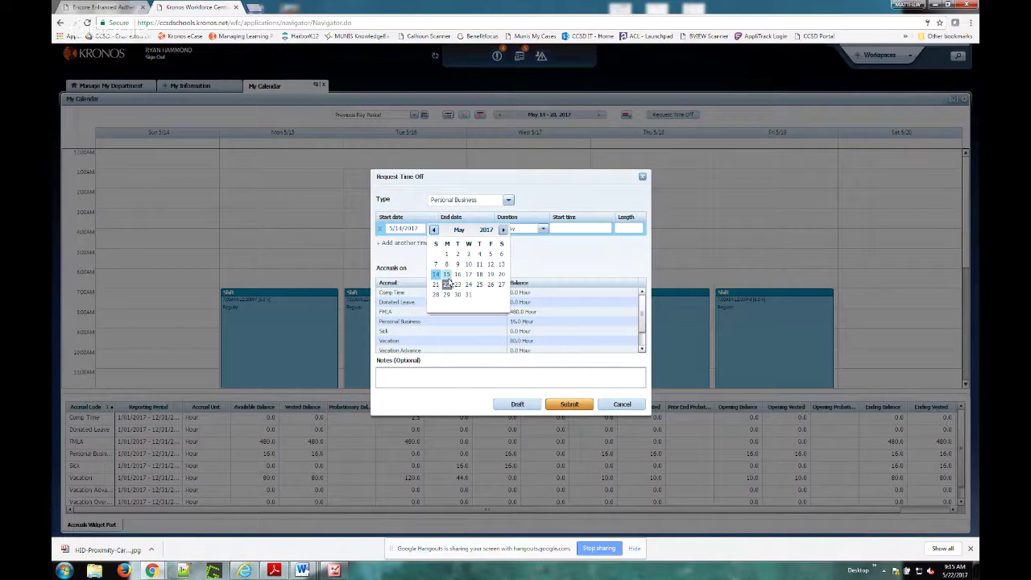
click(468, 274)
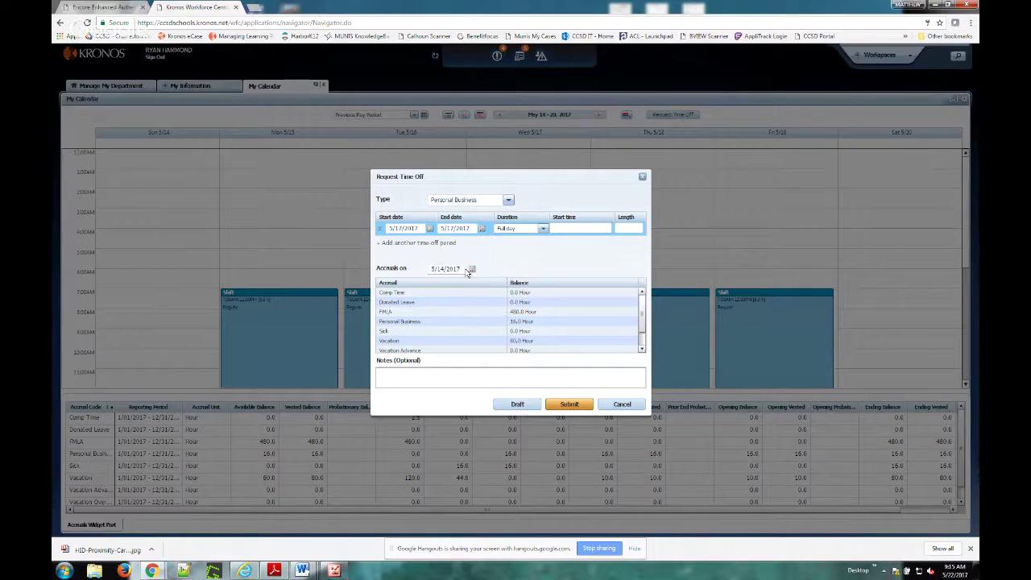
- Set the time-off request's duration to Hours with a length of 7.0
click(543, 231)
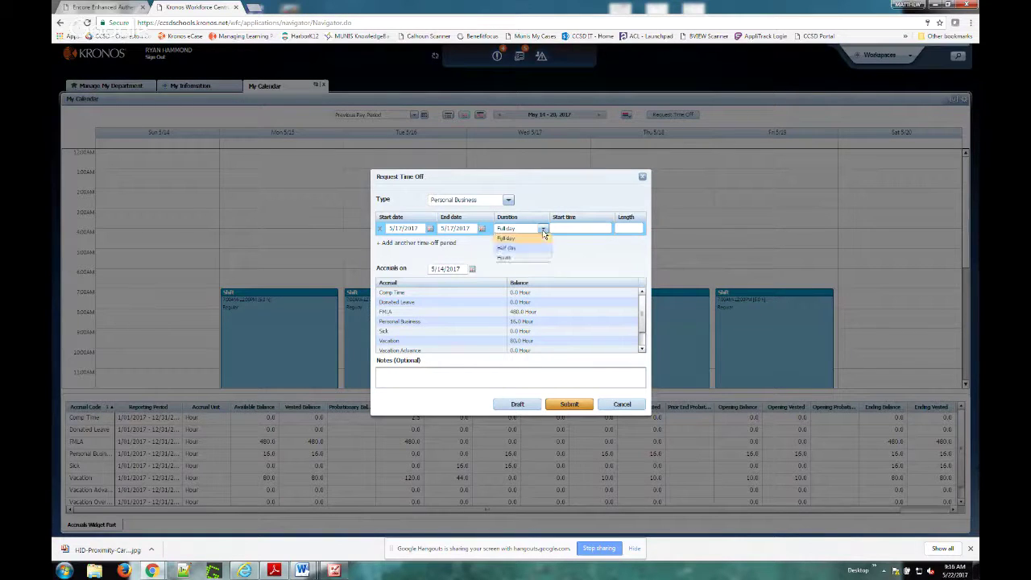
click(543, 230)
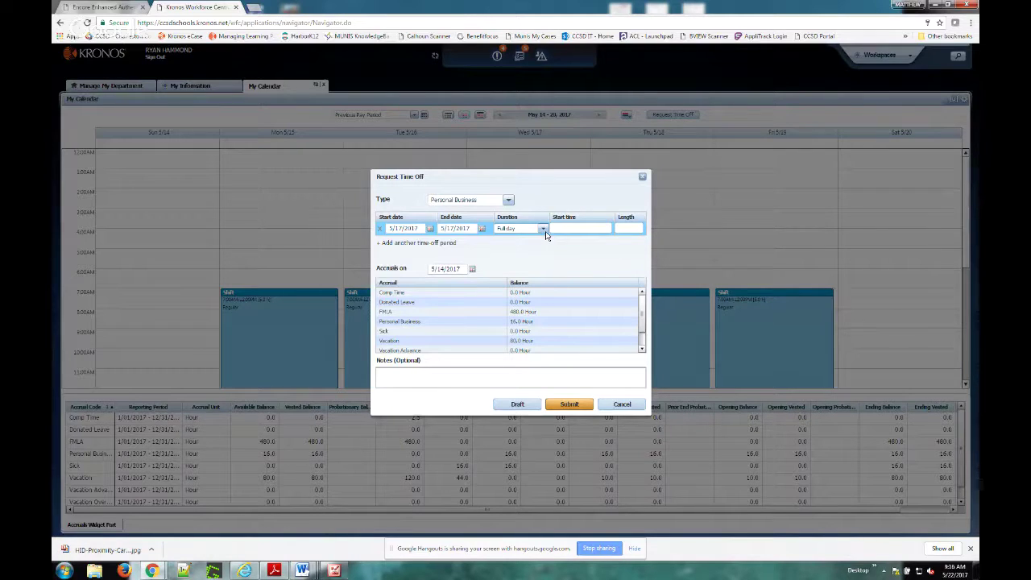
click(544, 230)
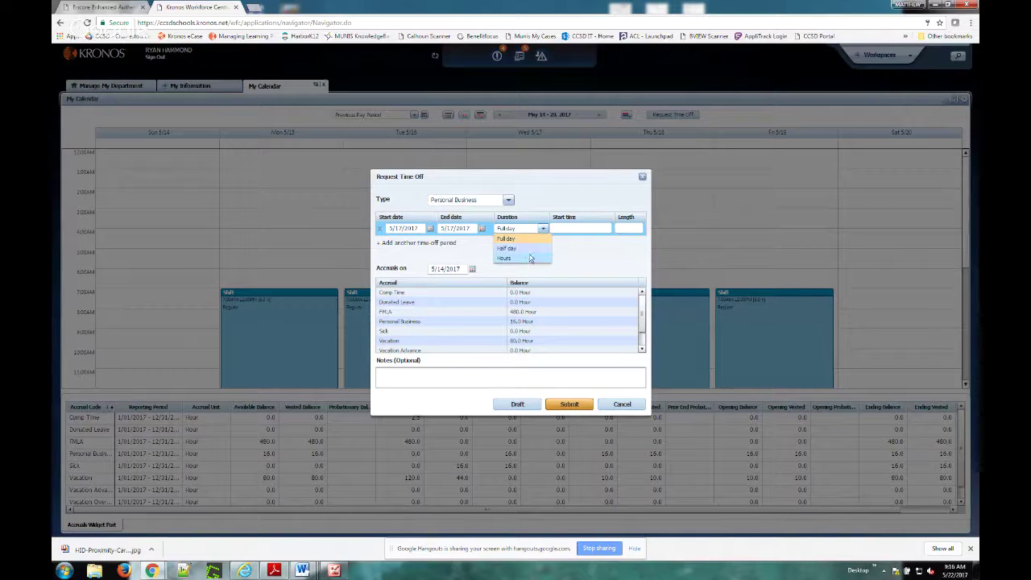
click(527, 259)
click(565, 229)
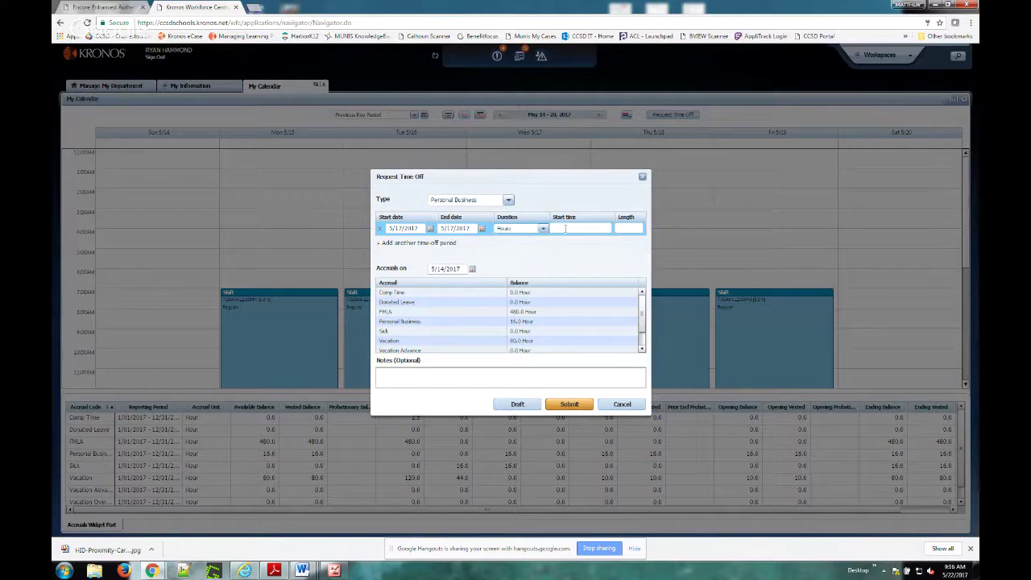
text(7:0)
drag(557, 231, 543, 229)
key(BackSpace)
click(635, 229)
text(7.0)
- Set the request's start time to 8:00AM, leave the notes empty and submit it
click(582, 230)
text(8:00)
drag(587, 229, 552, 229)
click(573, 229)
key(BackSpace)
key(BackSpace)
text(15)
key(BackSpace)
key(BackSpace)
text(08)
key(BackSpace)
key(BackSpace)
click(412, 379)
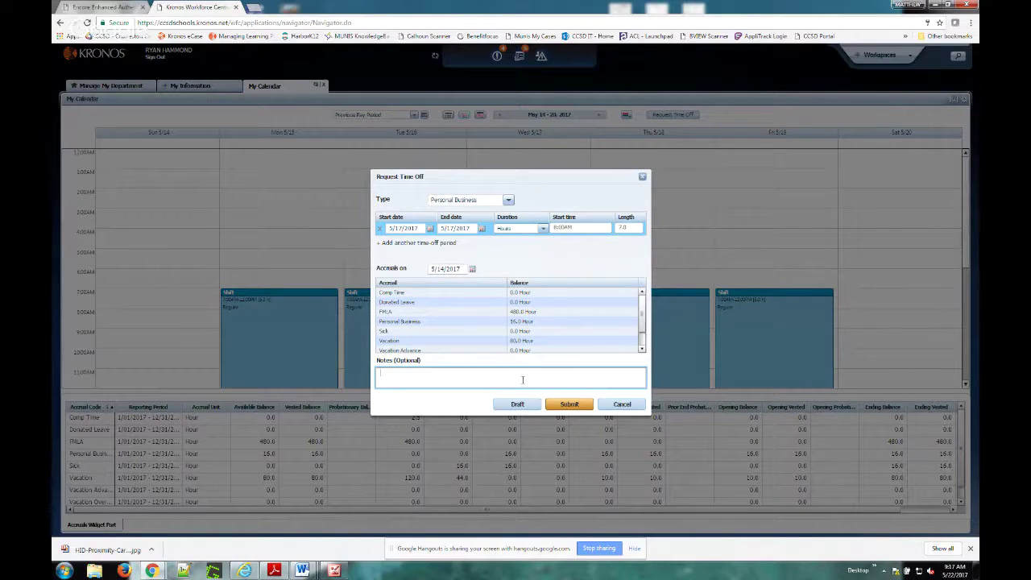
click(569, 404)
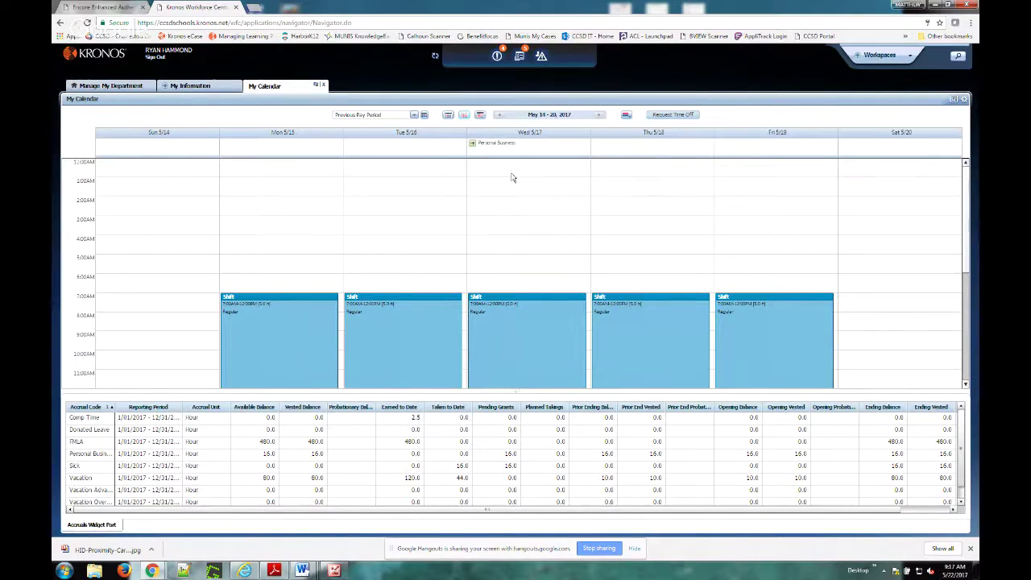
- View the details of the Personal Business request on Wed 5/17 and bring up its Retract option
right_click(475, 145)
key(Escape)
click(585, 146)
click(602, 152)
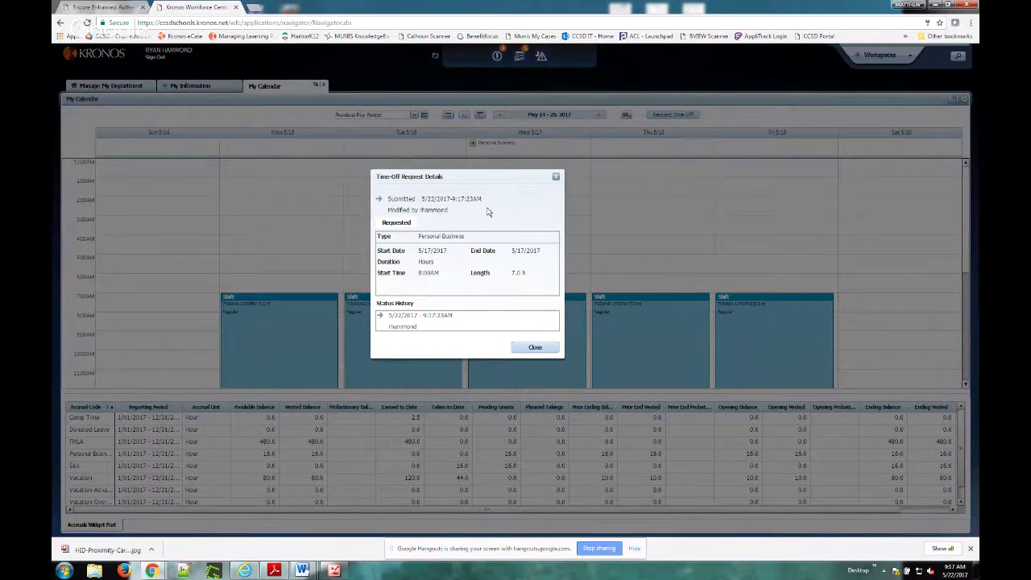
click(556, 178)
click(588, 145)
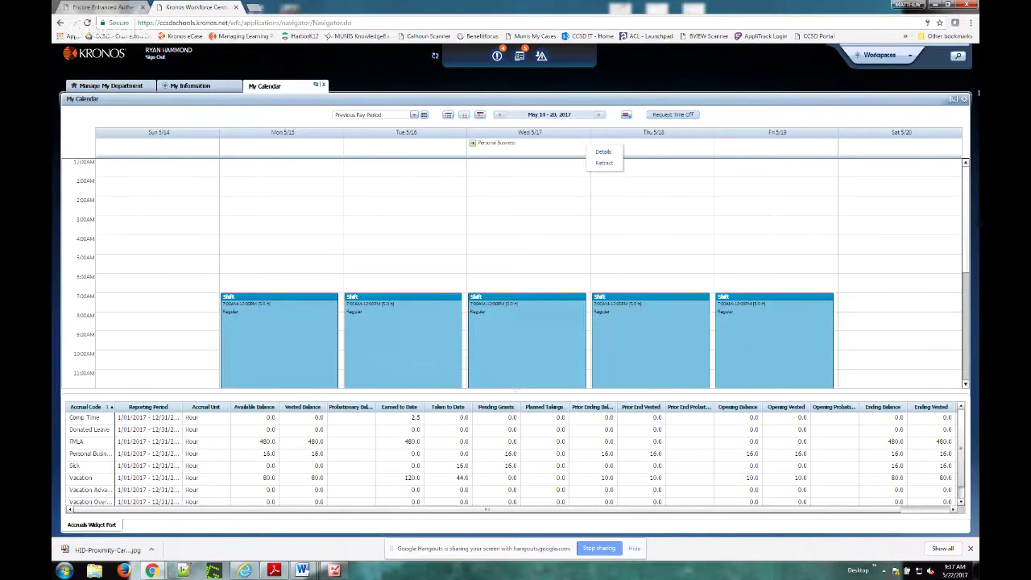
- Close My Calendar and check the totals and accruals in My Timecard
click(322, 86)
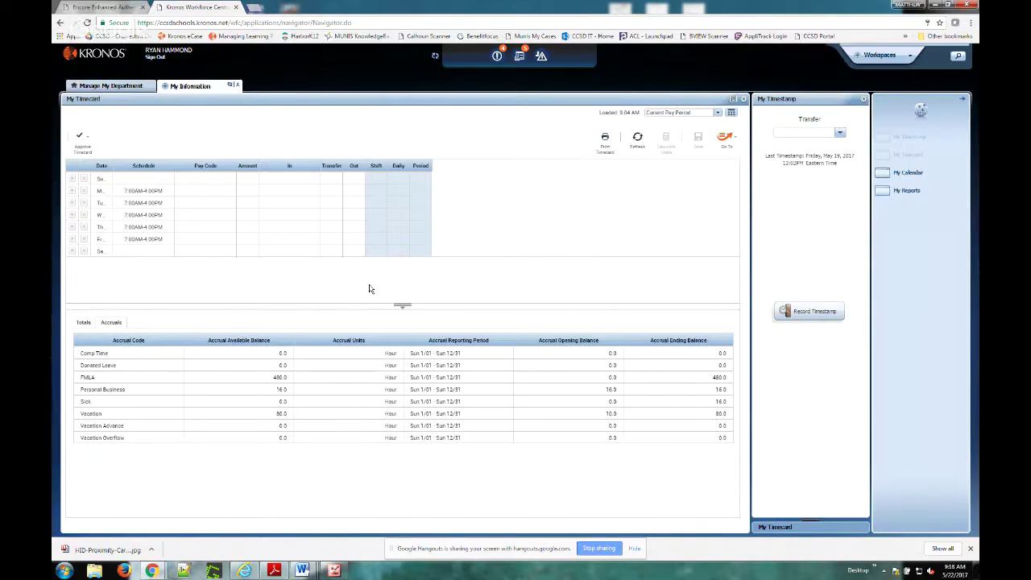
click(84, 323)
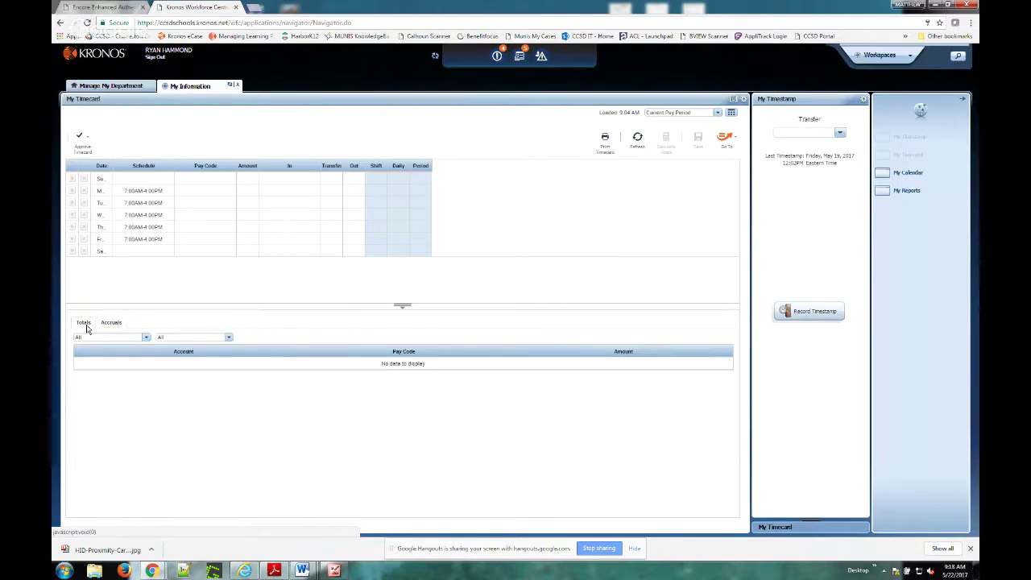
click(112, 327)
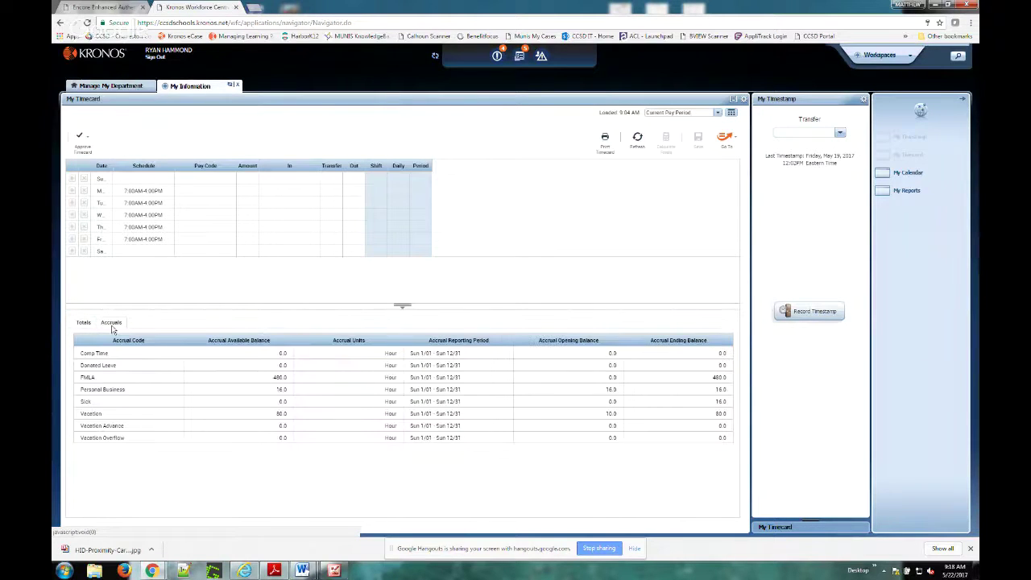
- Open My Reports, view the My Accrual Balances and Projections report's options, and close the reports
click(908, 194)
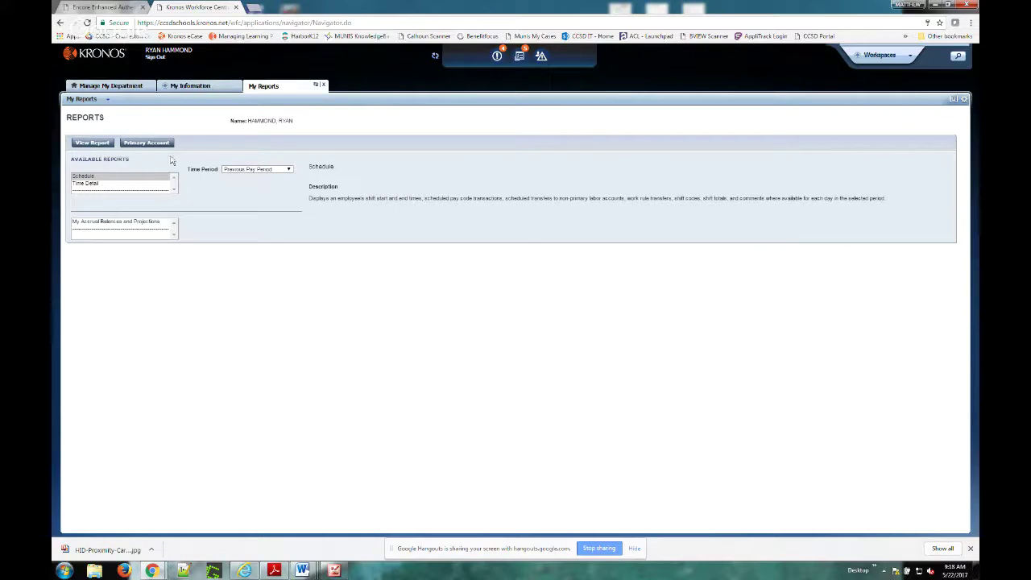
click(143, 225)
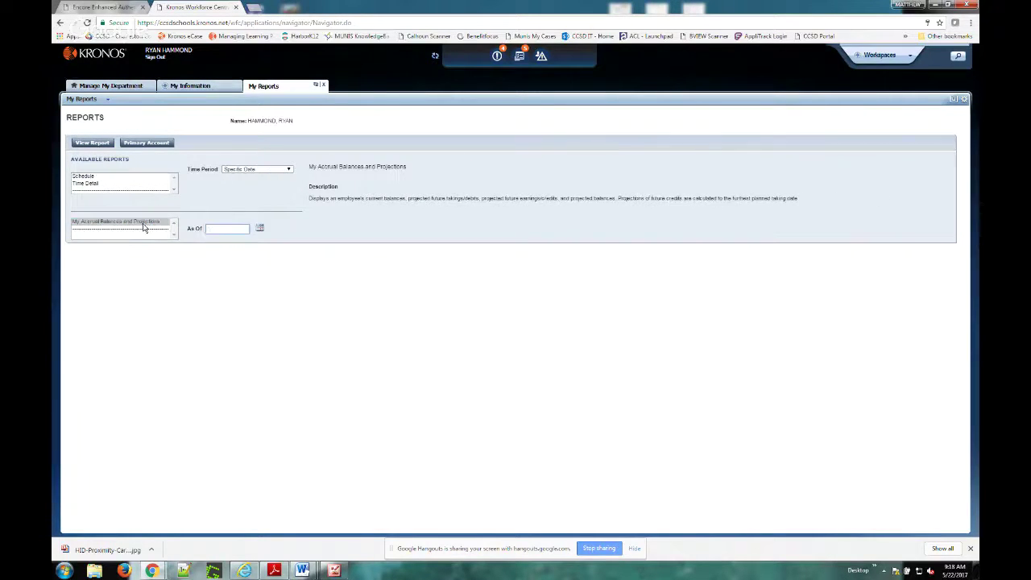
click(323, 85)
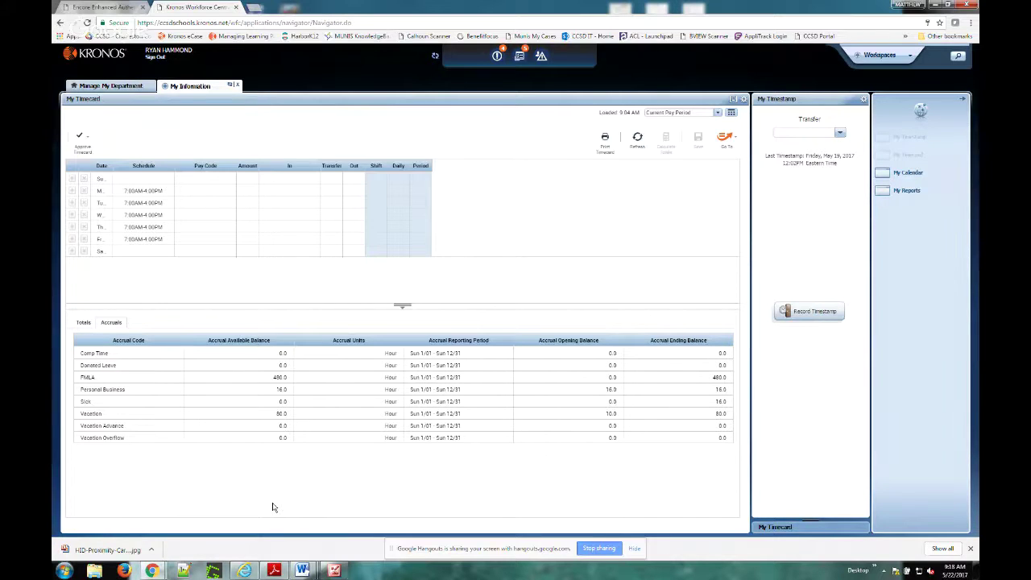
- Switch to Word and show the Title Page document with the employee time-off training topics
click(302, 570)
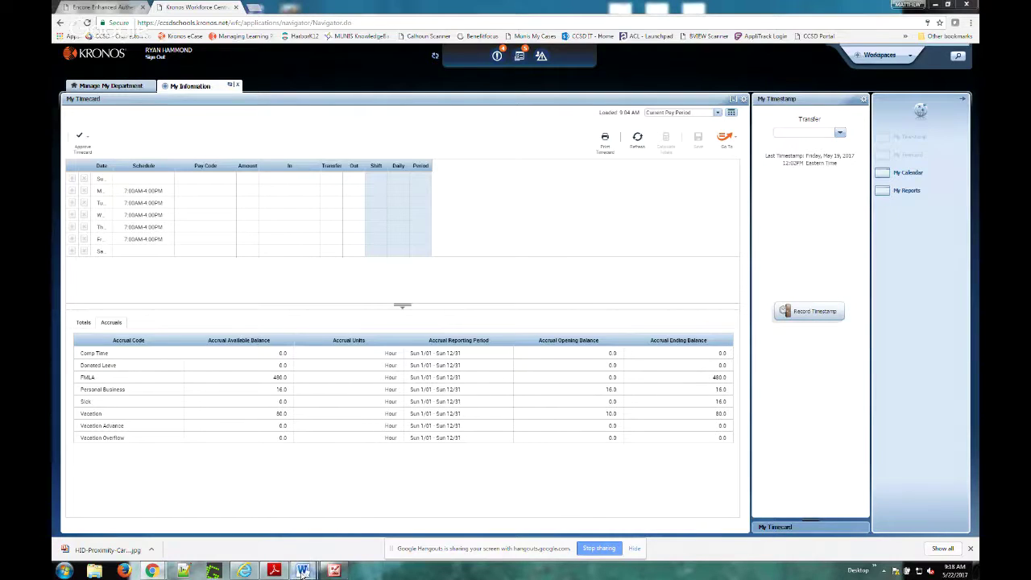
click(260, 528)
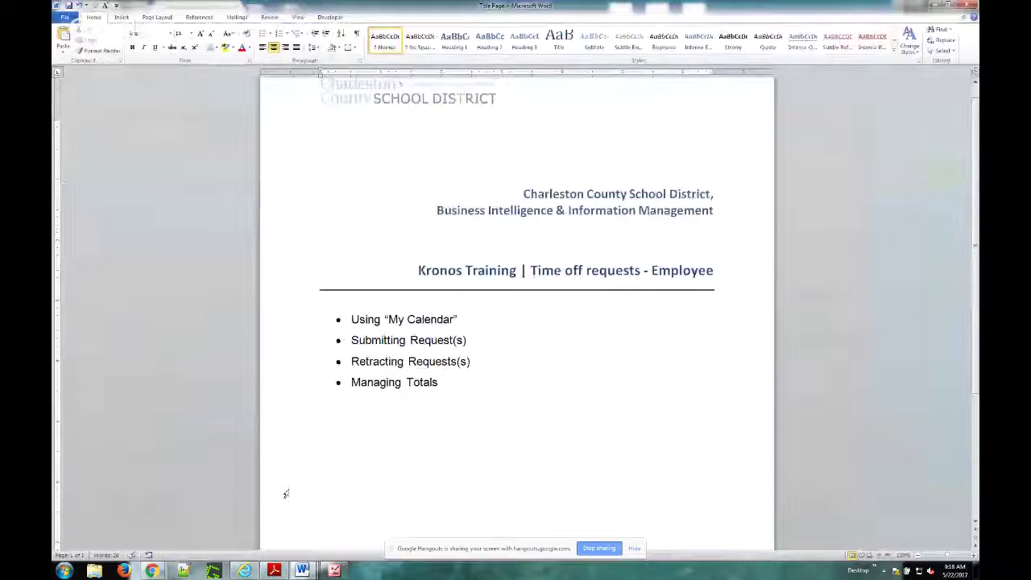